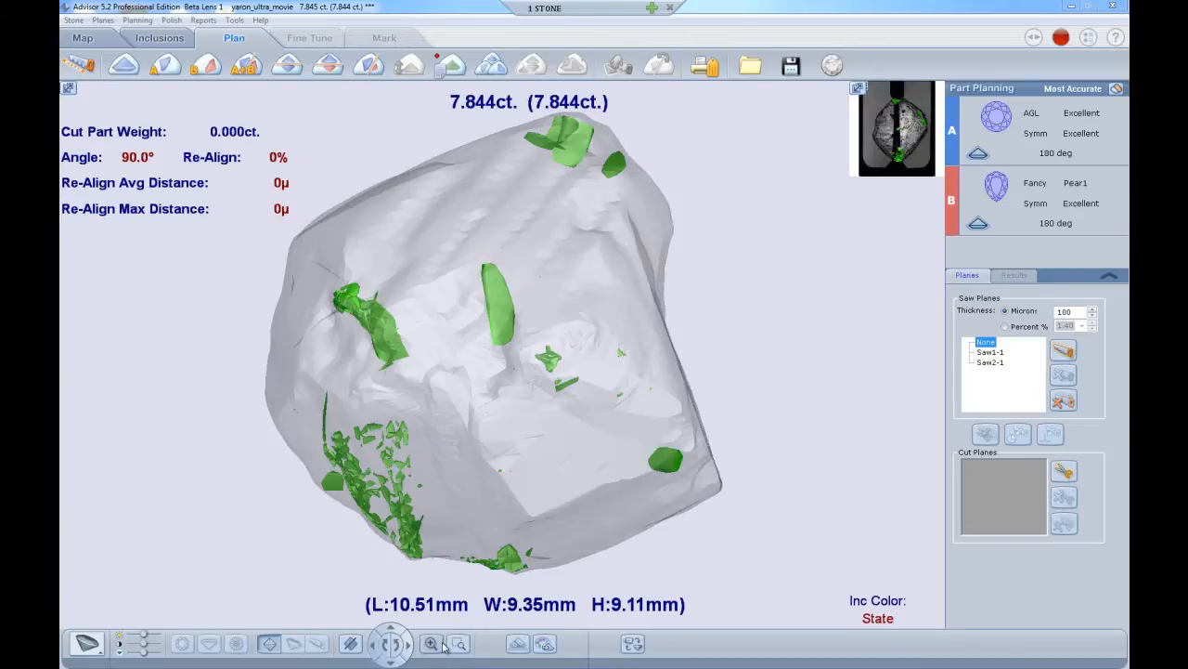
Step: Examine the rough stone's small inclusions in the 3D model from several angles and at close range
left_click(410, 647)
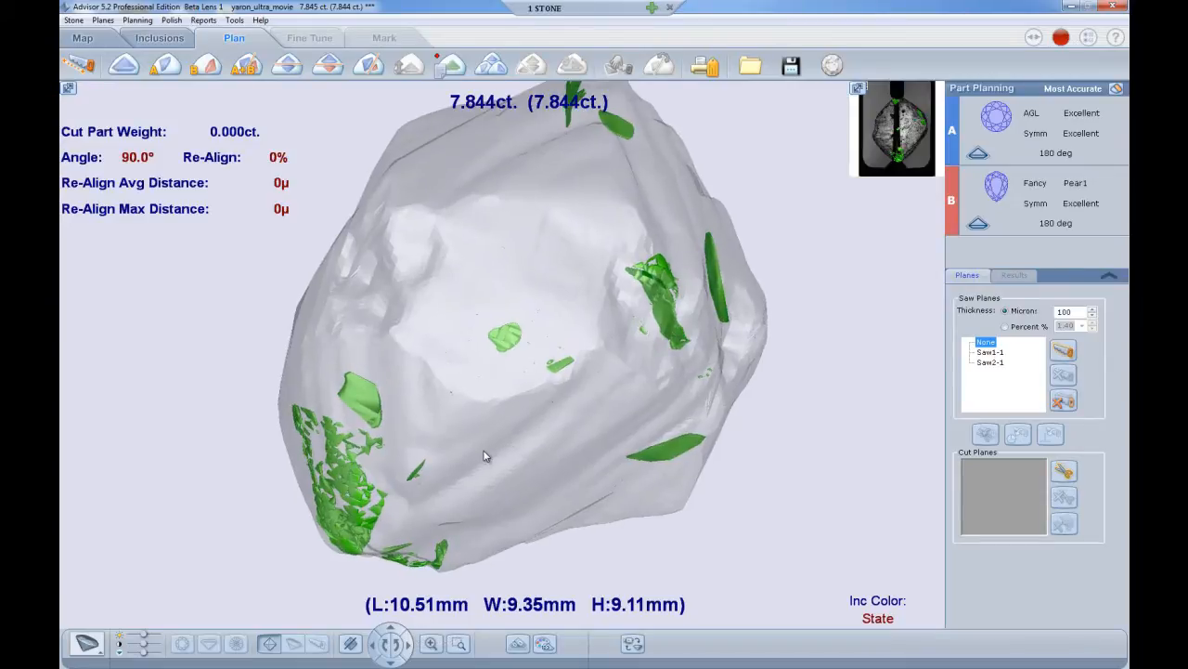
left_click_drag(485, 452, 481, 500)
scroll(485, 495, "up", 6)
scroll(485, 495, "up", 1)
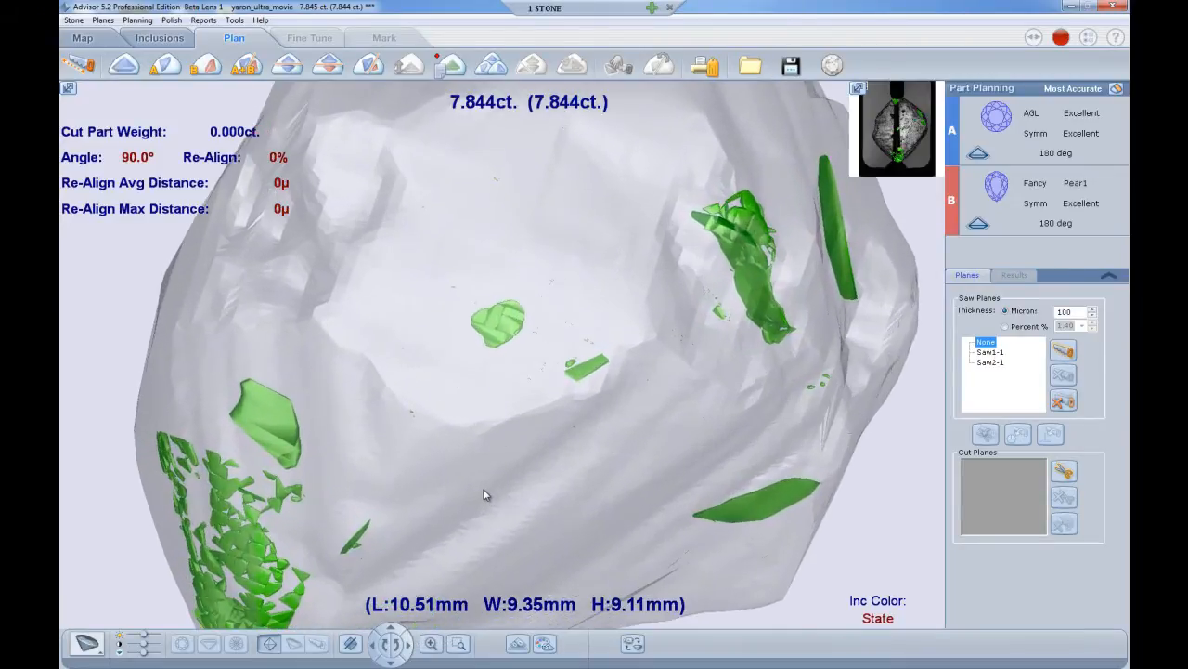
left_click_drag(518, 441, 515, 485)
scroll(519, 483, "up", 2)
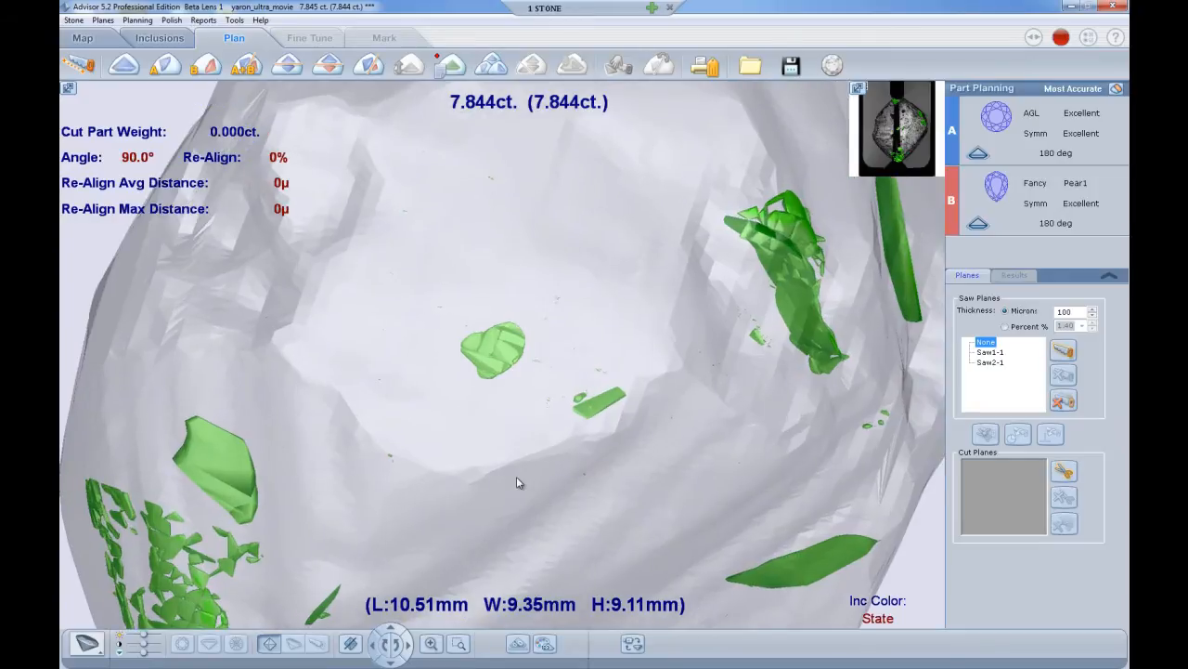
scroll(517, 479, "up", 3)
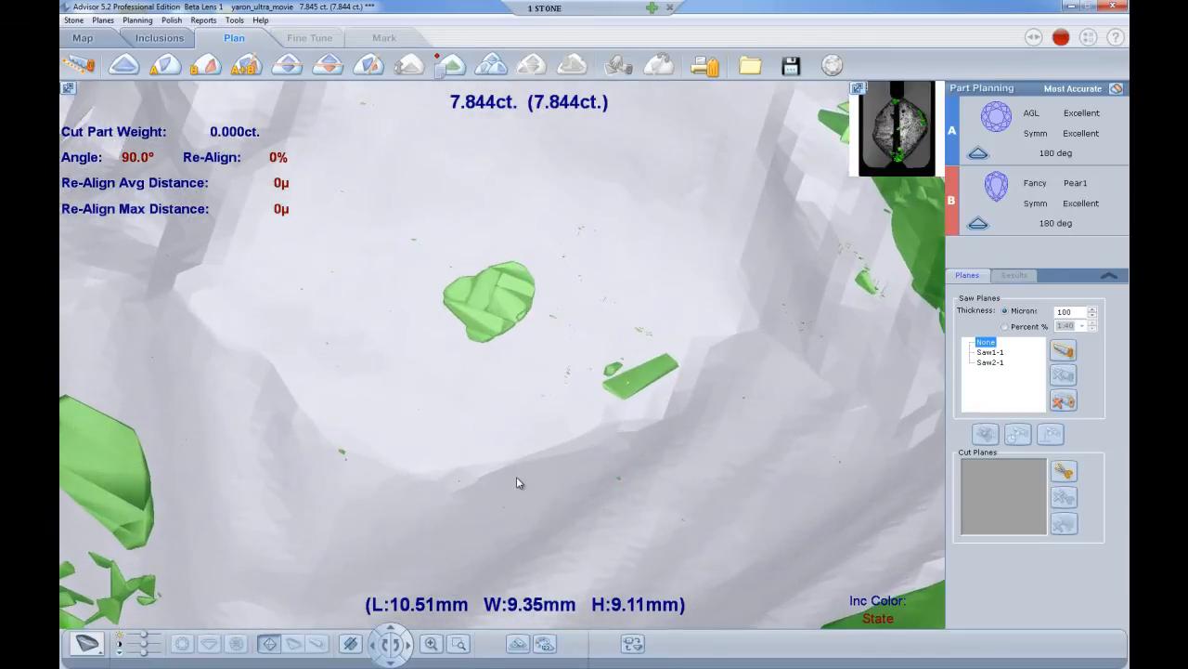
scroll(517, 482, "up", 2)
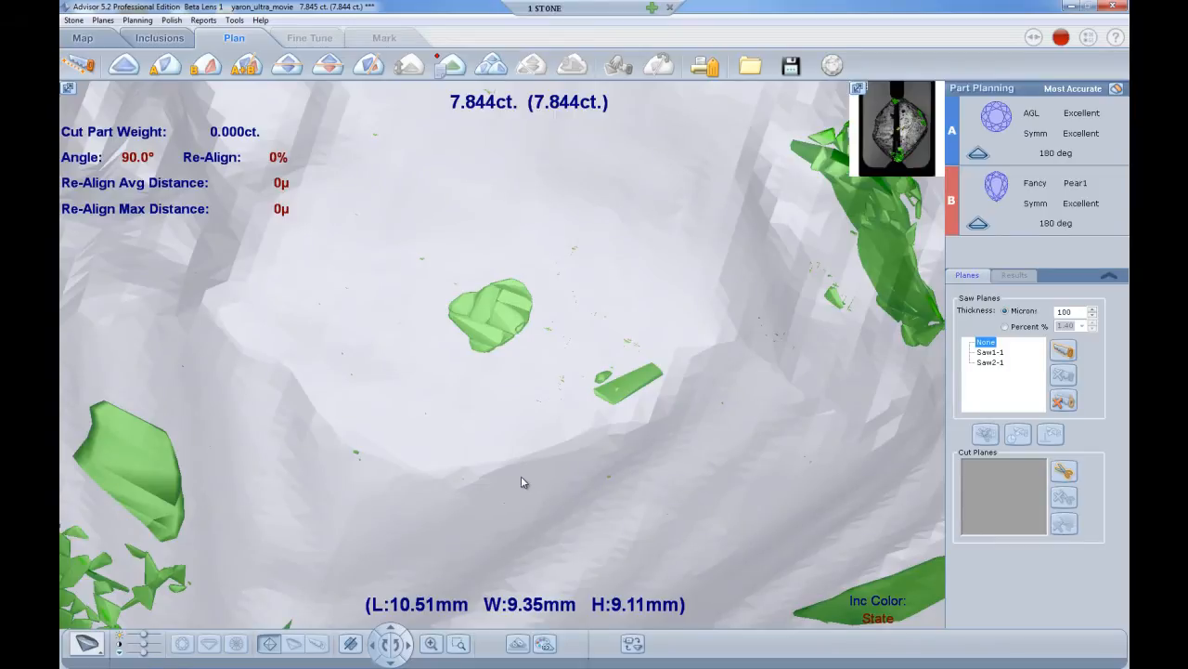
scroll(521, 480, "down", 6)
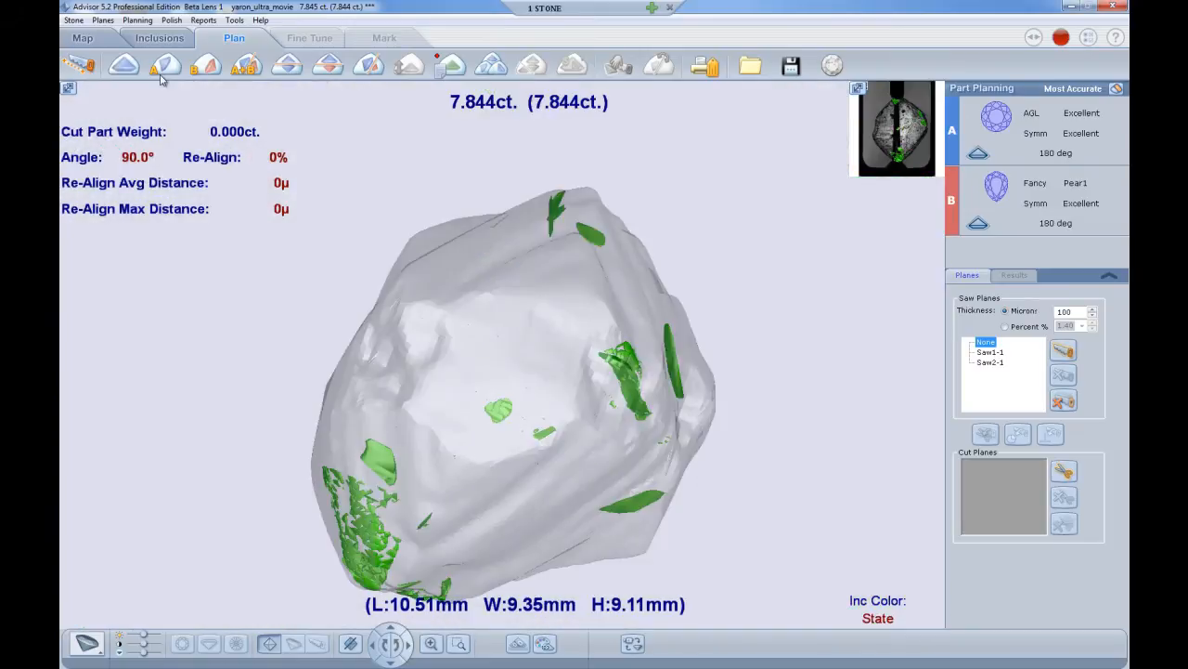
Step: Calculate the part A plan with the AGL Excellent round cut and inspect the planned polish among the inclusions
left_click(168, 64)
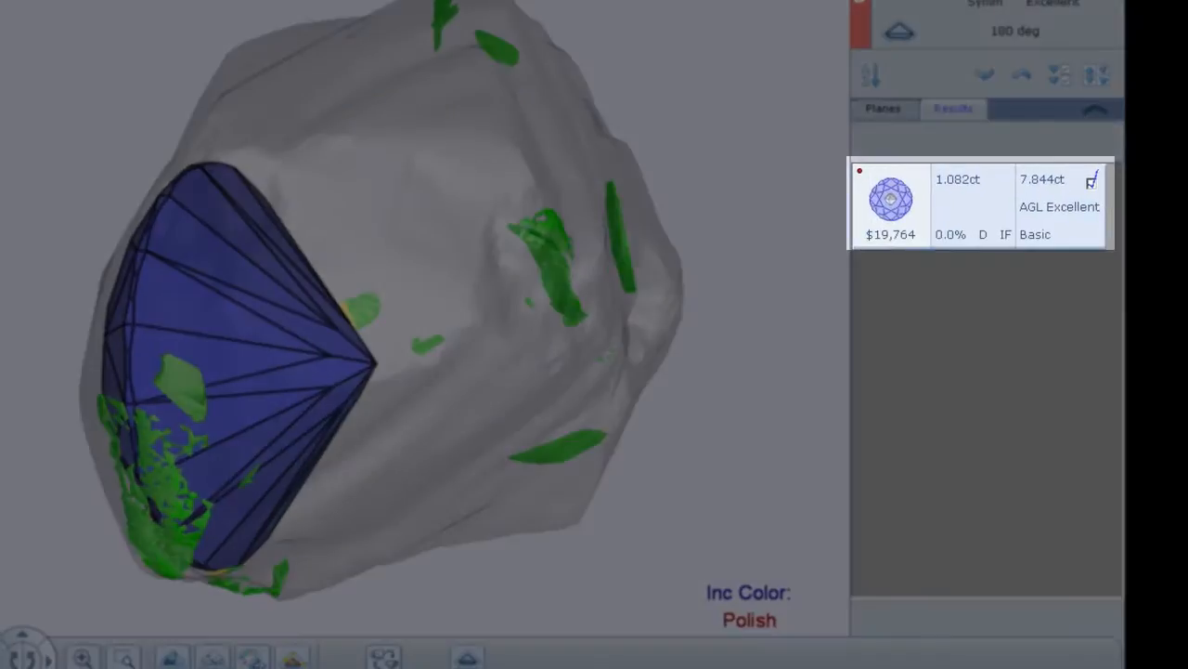
left_click_drag(283, 374, 382, 257)
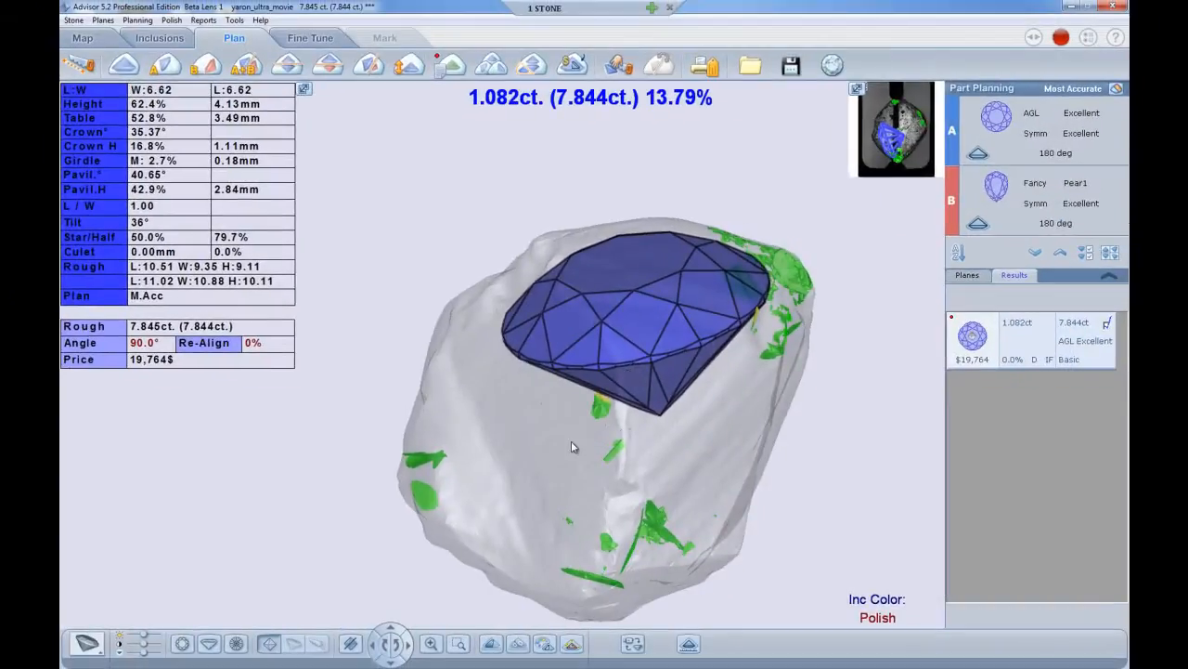
left_click_drag(571, 440, 658, 360)
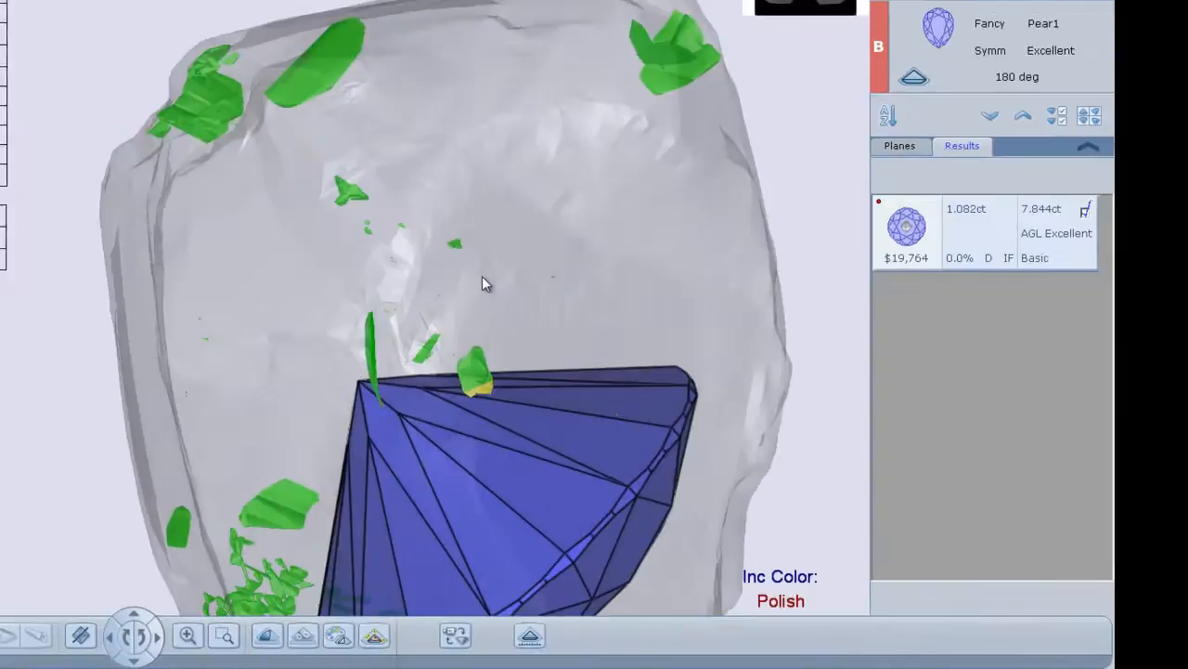
Step: Show the small inclusions halo and change the part's small inclusions state to Ignore
right_click(495, 390)
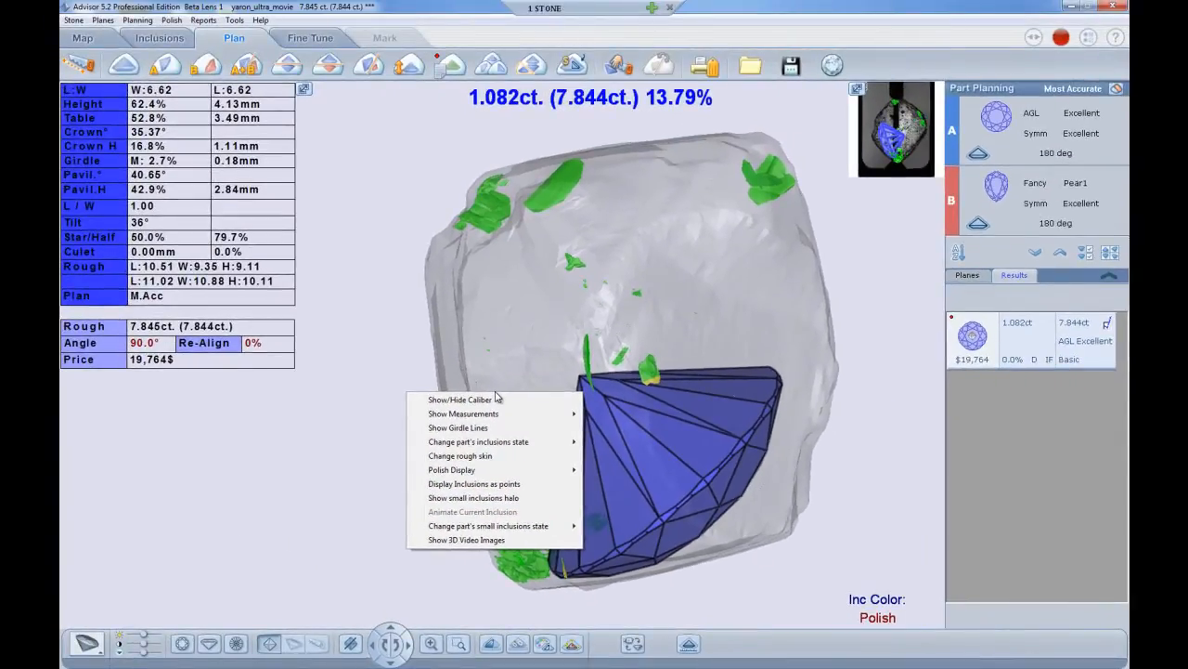
left_click(458, 498)
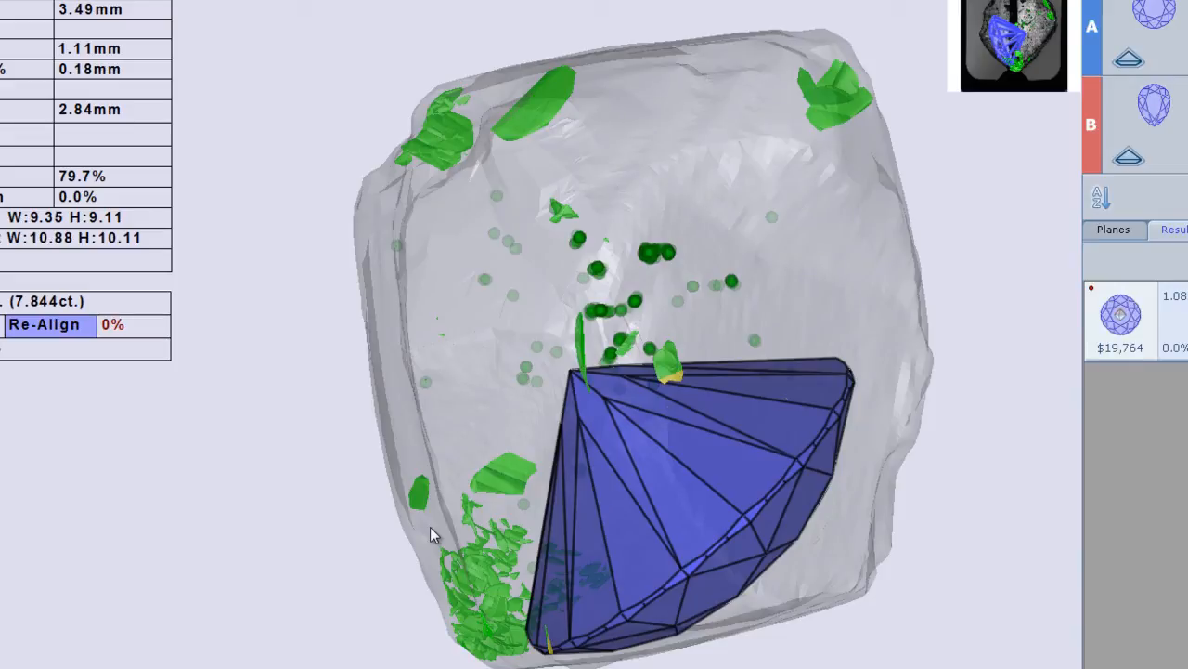
right_click(464, 419)
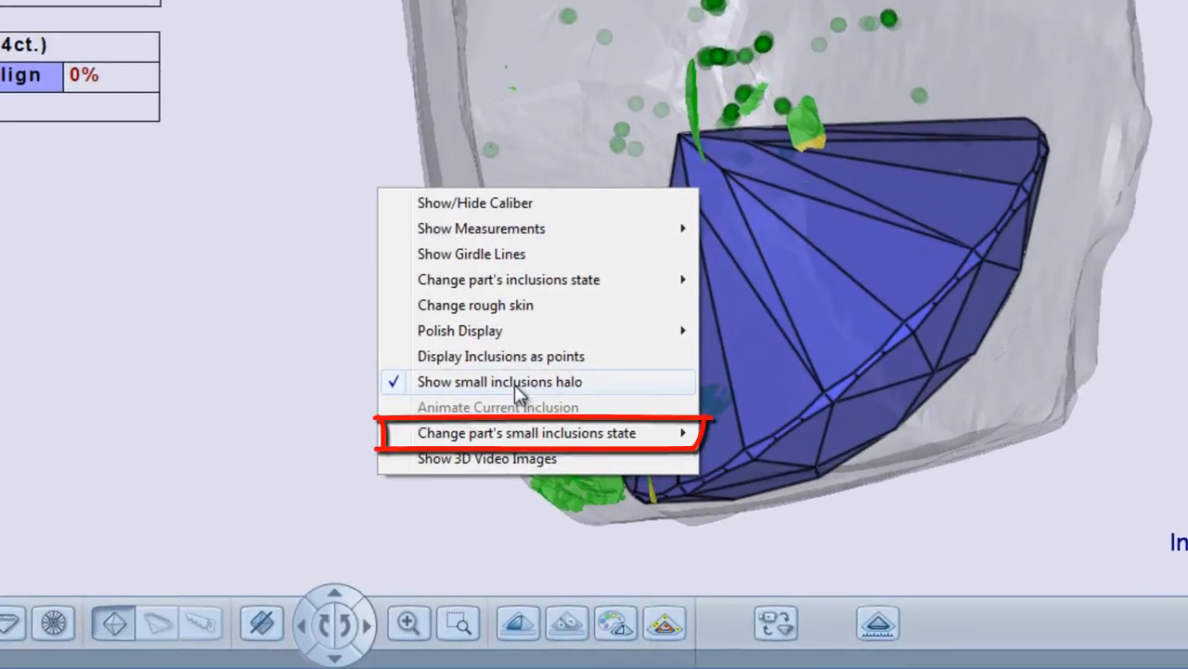
mouse_move(499, 435)
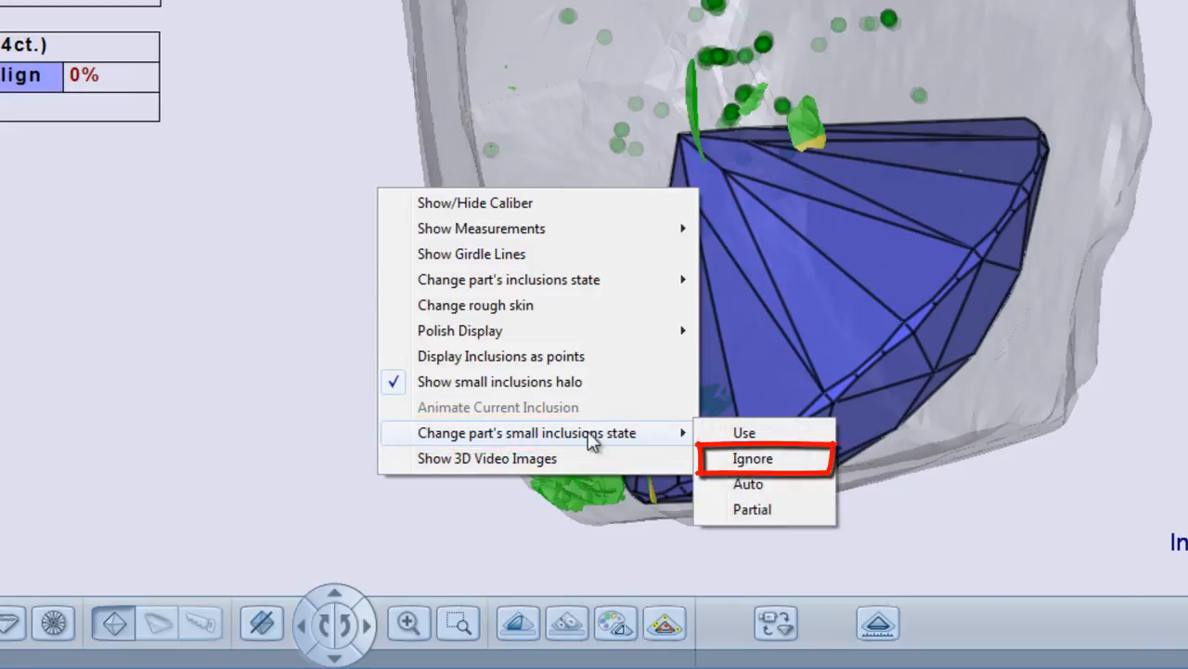
left_click(750, 462)
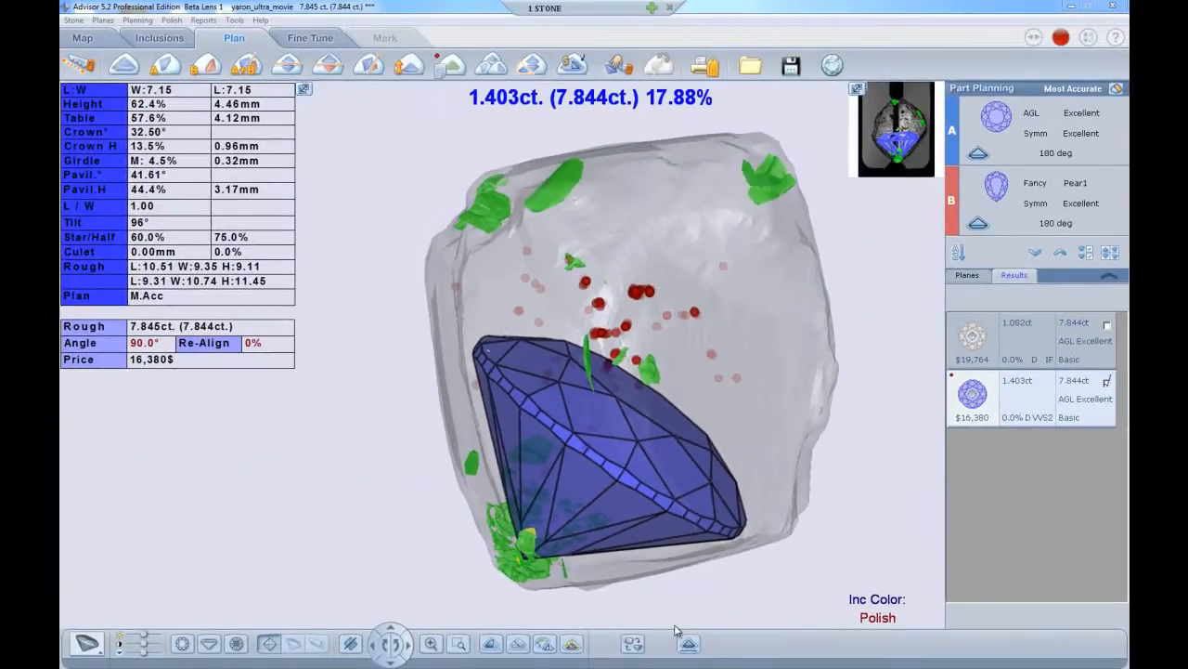
Step: View the inclusion projection of the 1.082 ct result and tilt the polish wireframe
left_click(975, 338)
left_click(834, 66)
left_click_drag(642, 329, 637, 275)
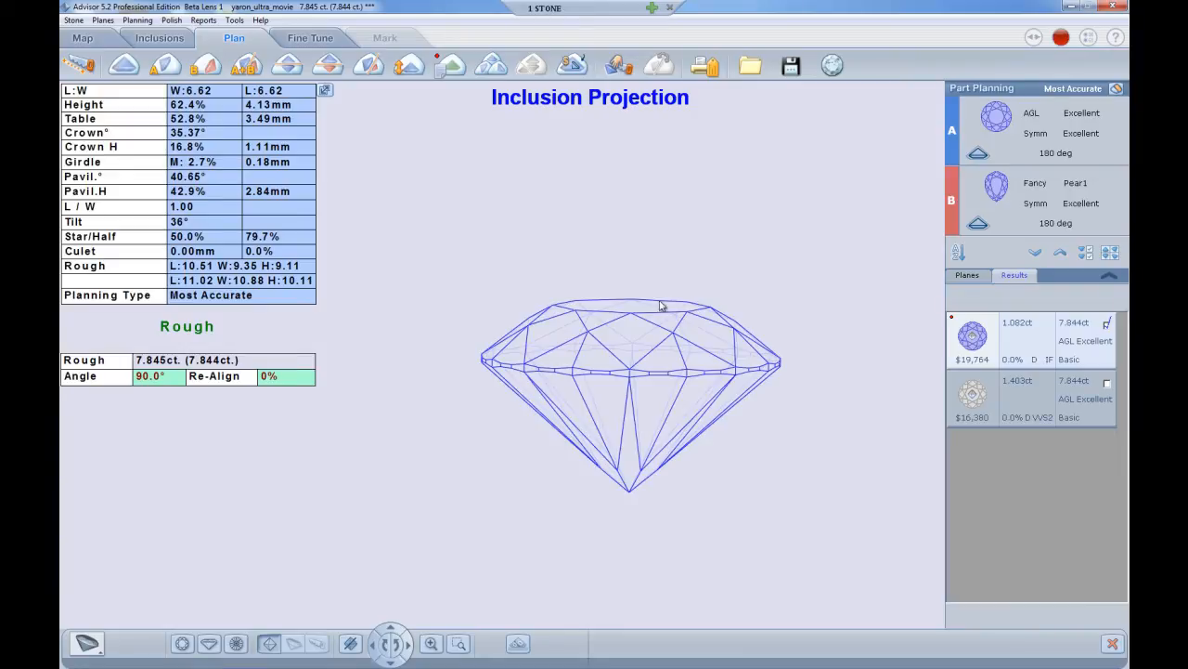
Step: Examine the 1.403 ct result's inclusion projection from several angles, and close the projection
left_click(1008, 400)
left_click_drag(653, 402, 666, 343)
scroll(659, 382, "up", 6)
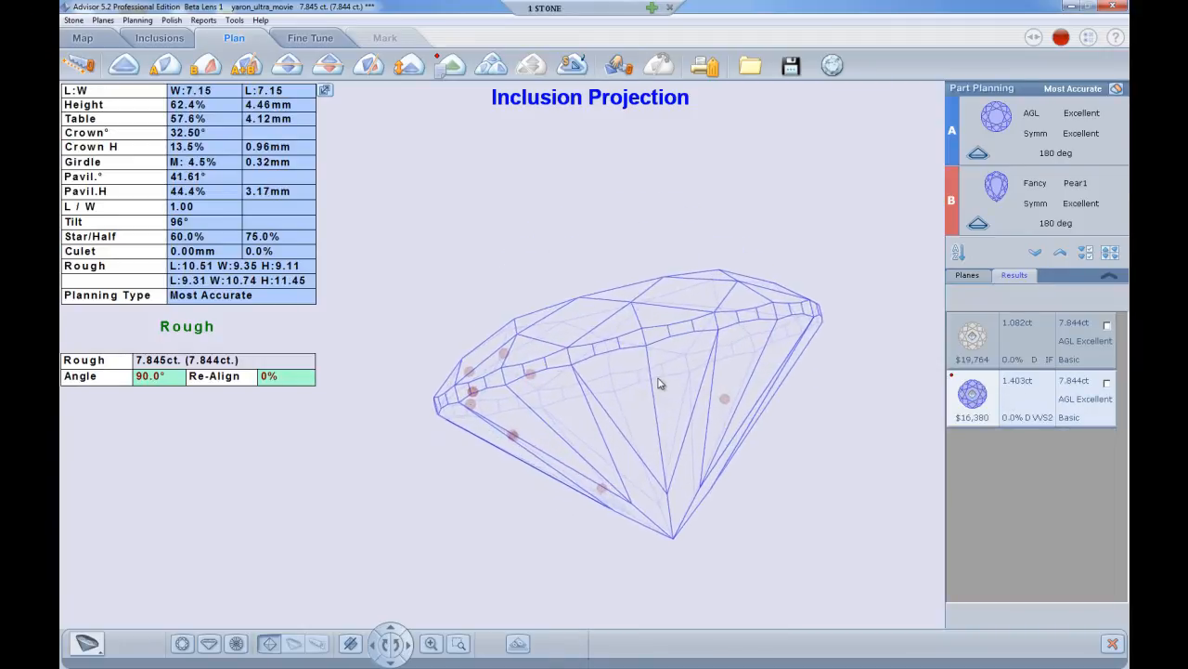
left_click_drag(642, 396, 638, 432)
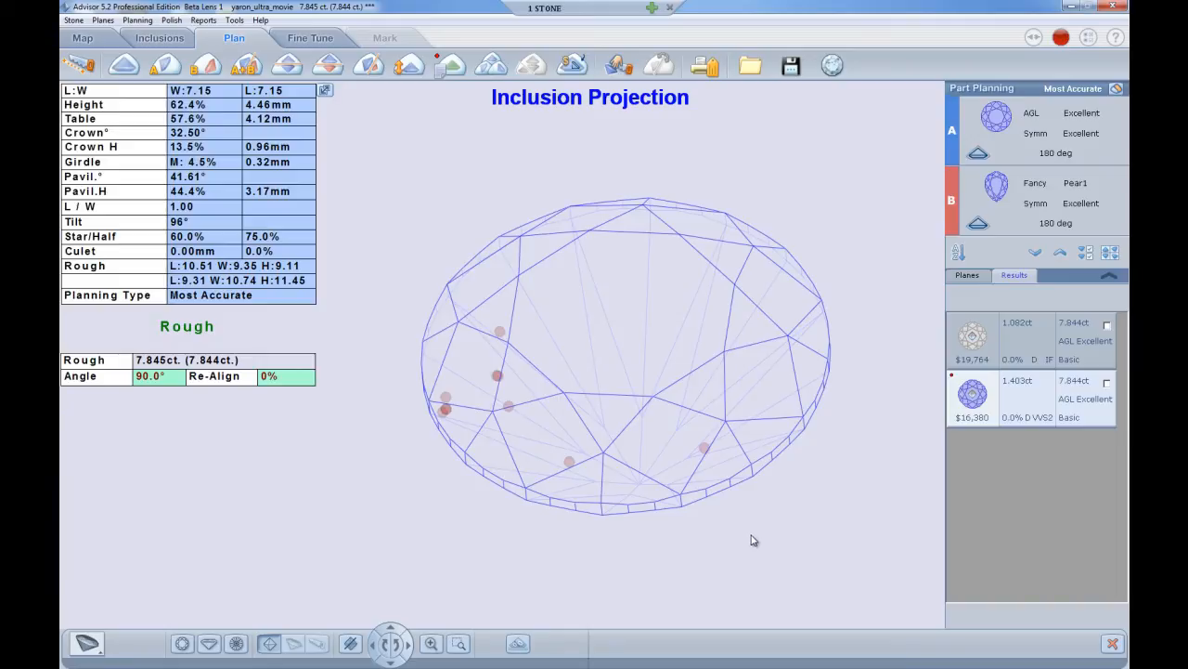
left_click(1113, 644)
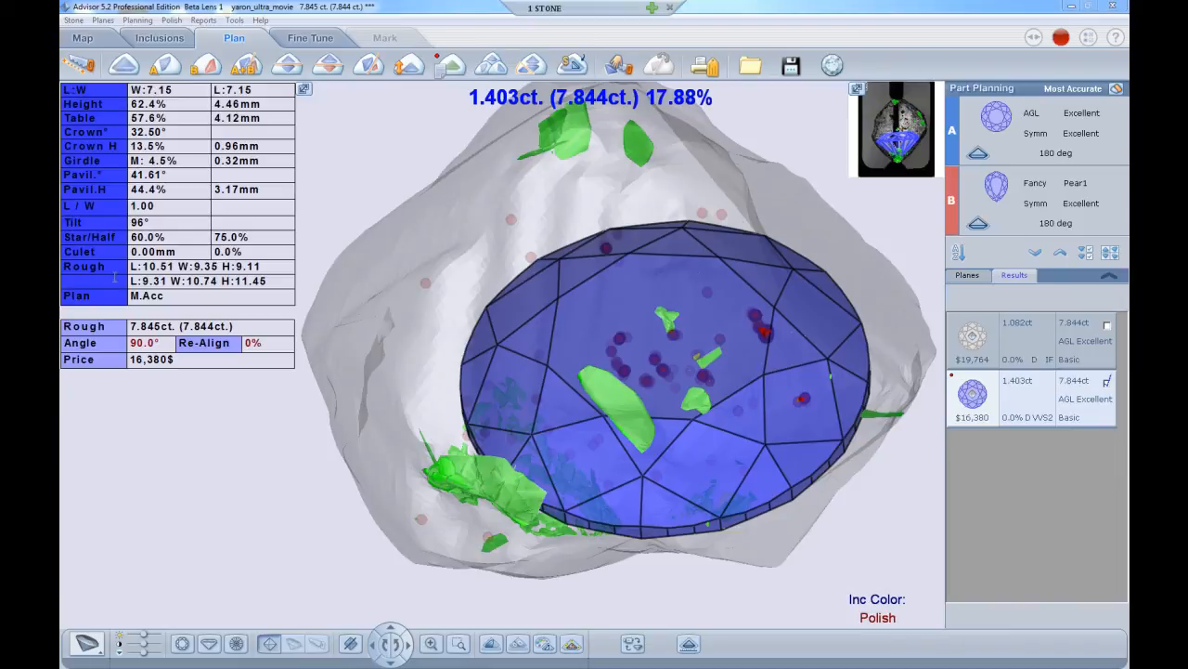
Step: Open the Ultra inclusion tools and hide the plotted inclusions over the microscope image
left_click(160, 39)
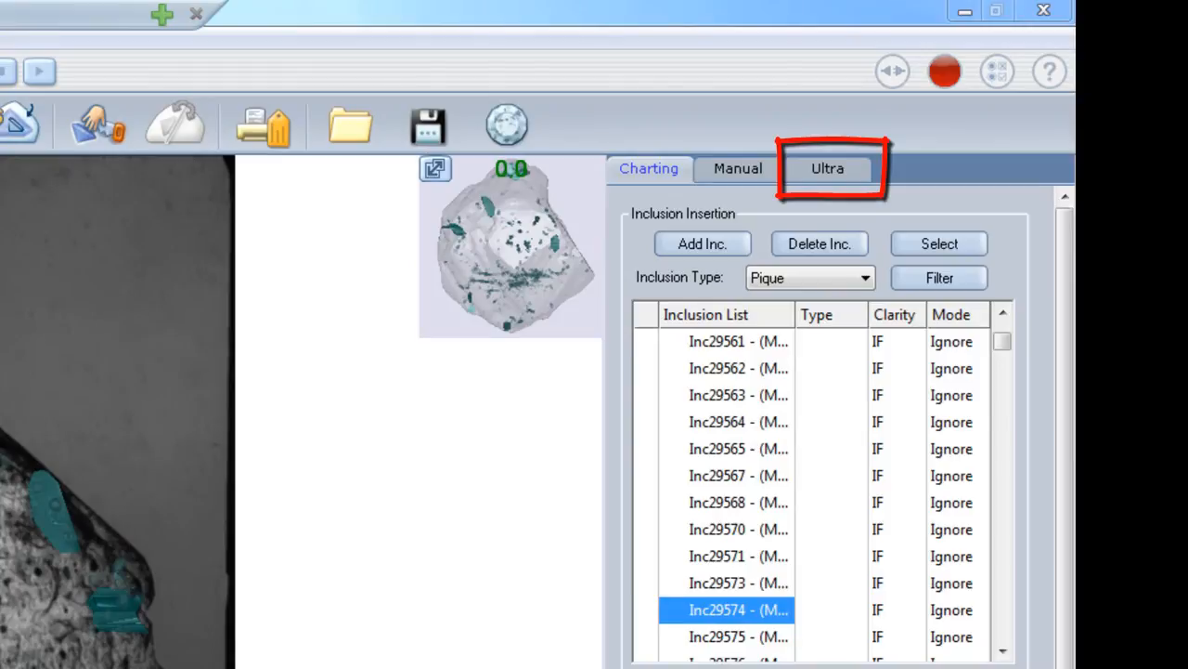
left_click(840, 174)
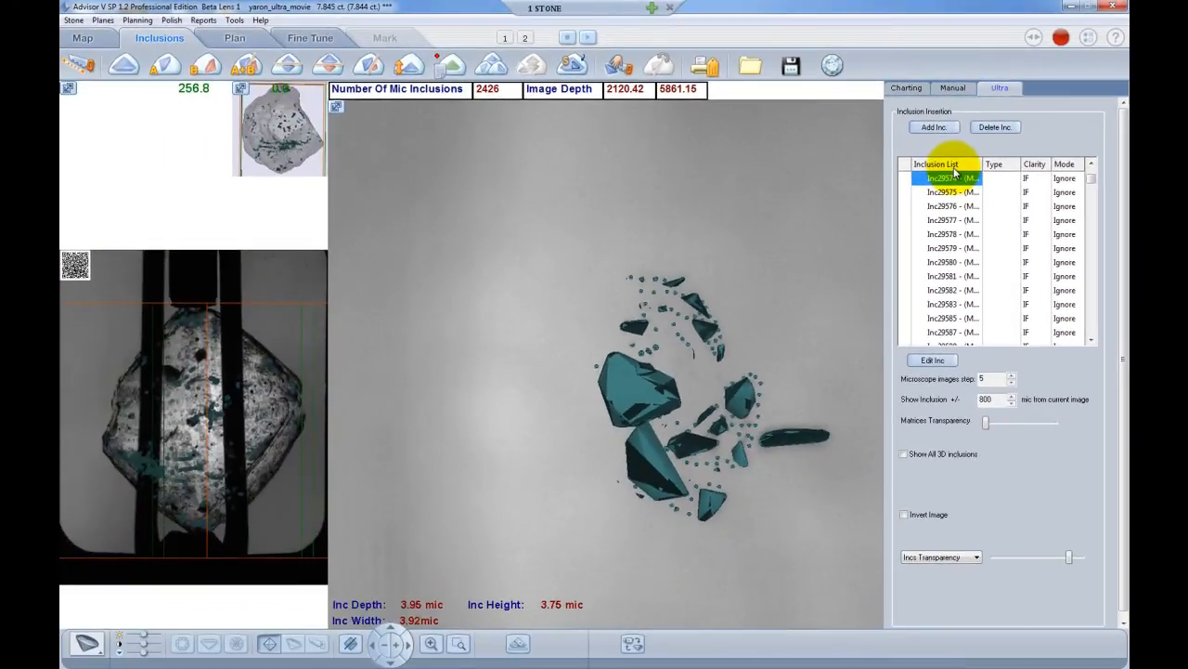
key("i")
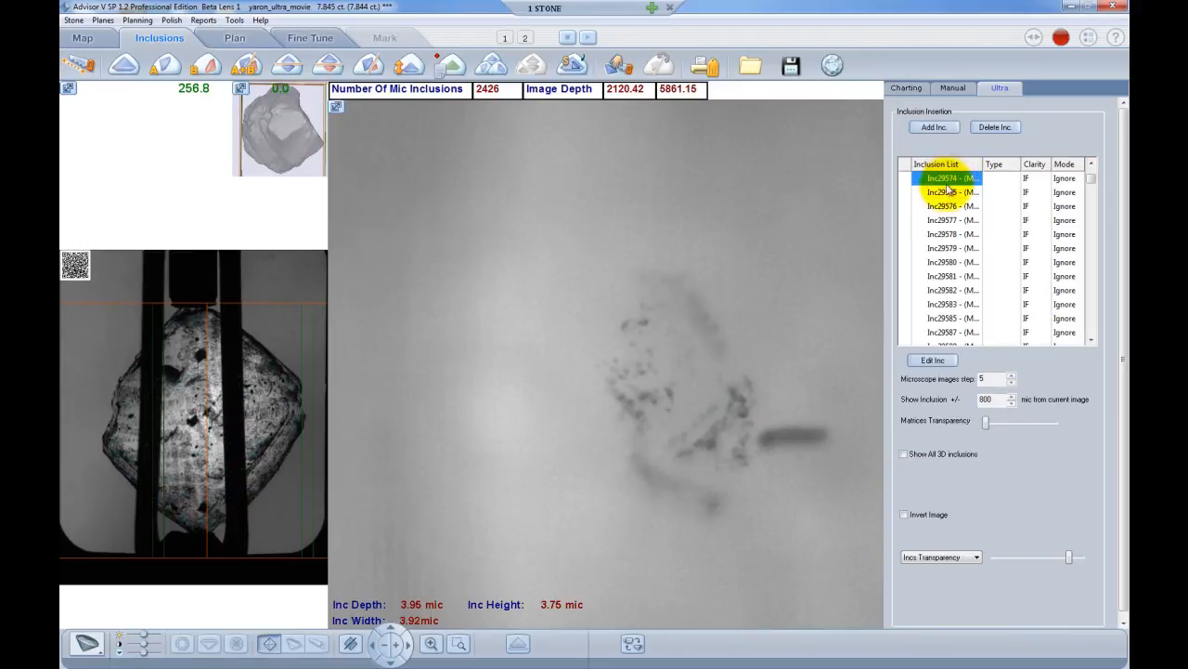
Step: Select inclusion Inc29575 and animate it as the current inclusion
left_click(946, 193)
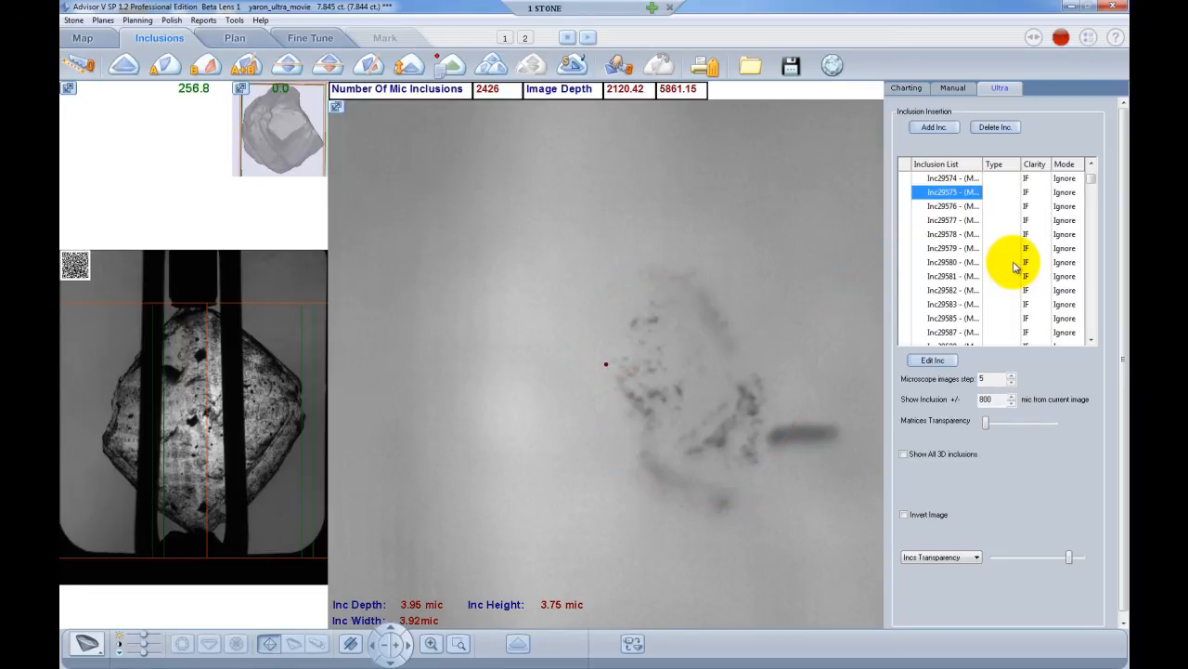
right_click(564, 416)
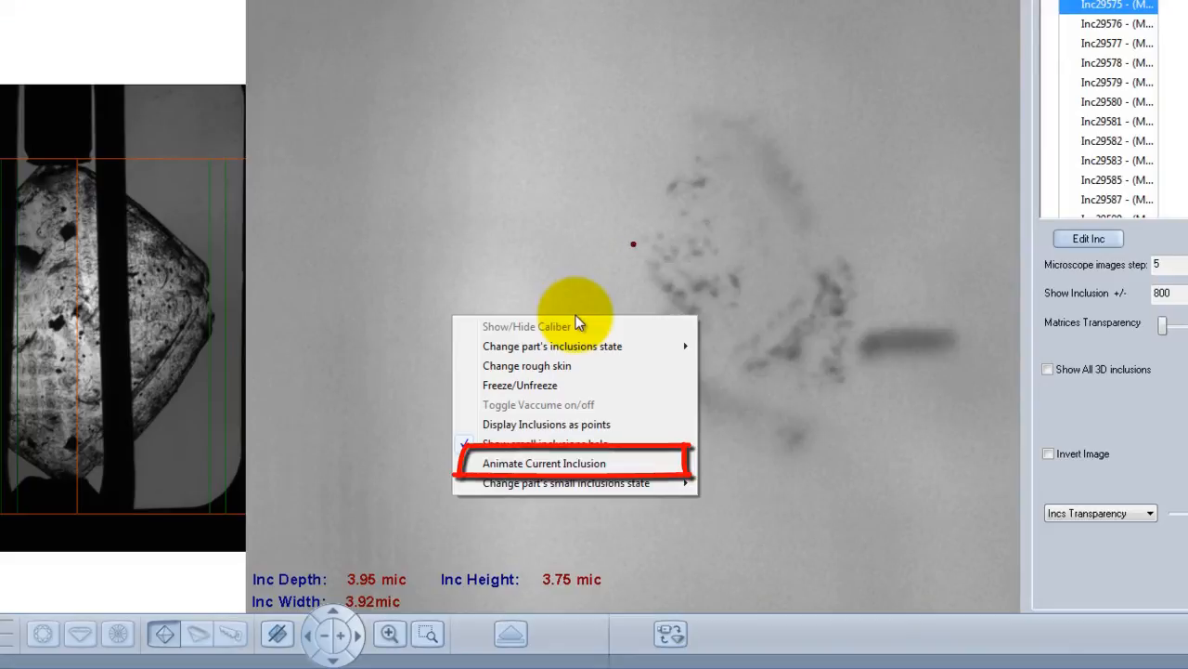
left_click(559, 469)
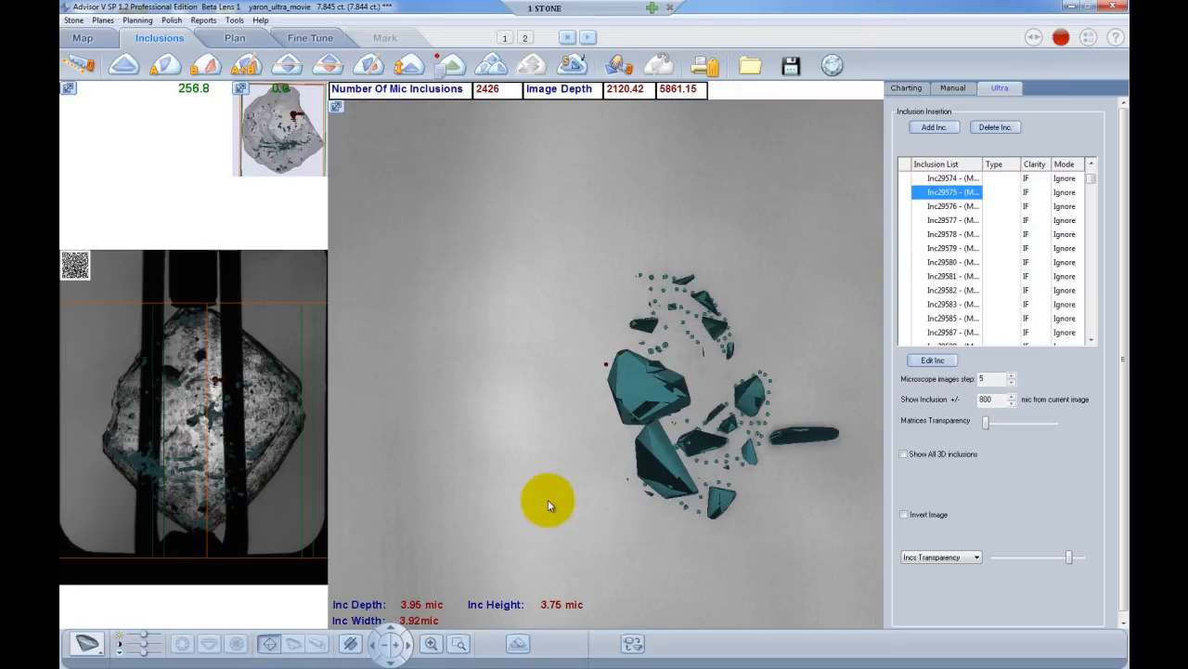
Step: Swap the 3D model into the larger side view, rotate it, and move the microscope image depth frame through the stone
left_click(240, 90)
left_click_drag(192, 338, 247, 335)
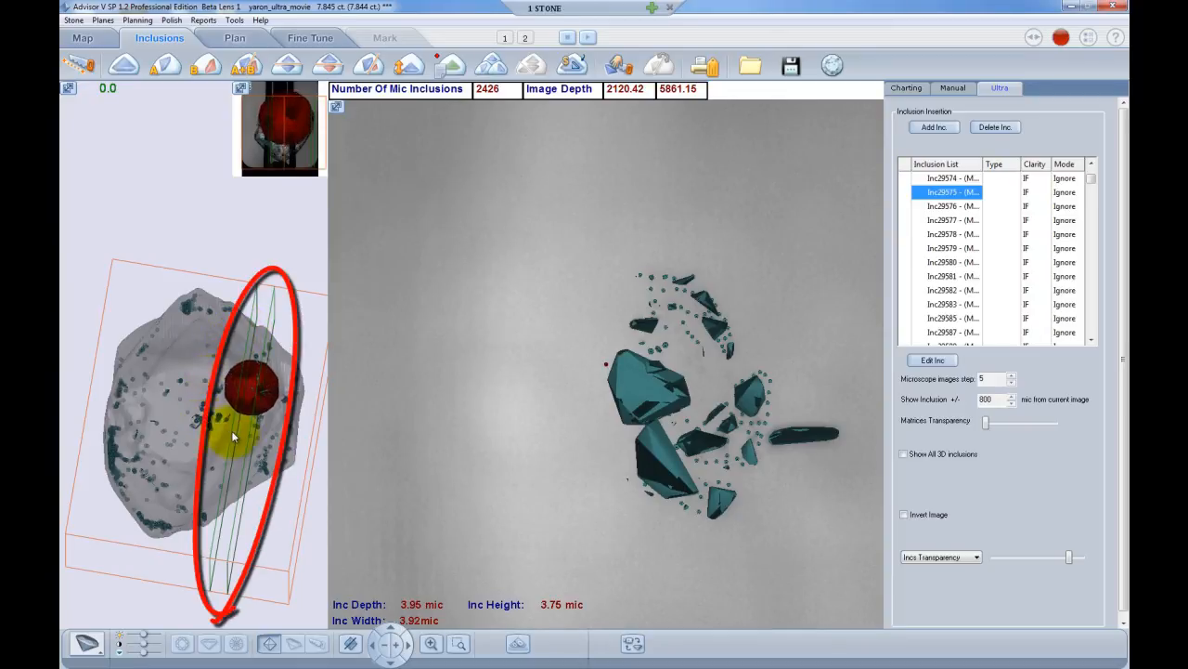
left_click_drag(215, 428, 200, 427)
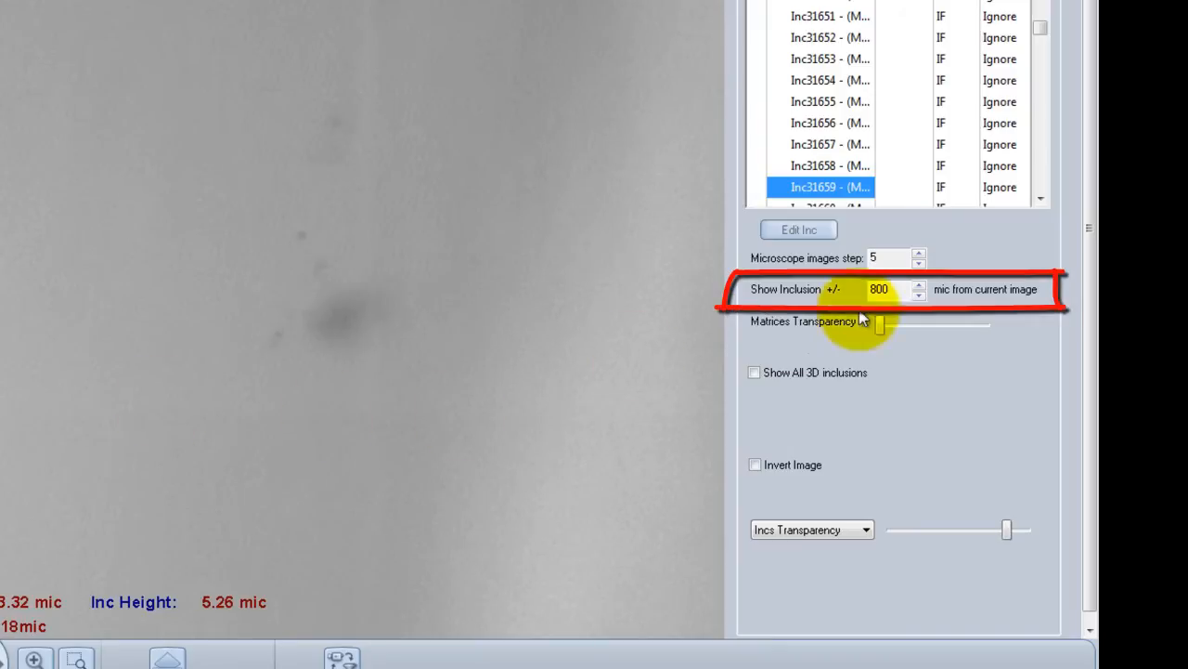
Step: Set the inclusion display distance to +/- 2500 mic from the current image
double_click(901, 289)
type("1")
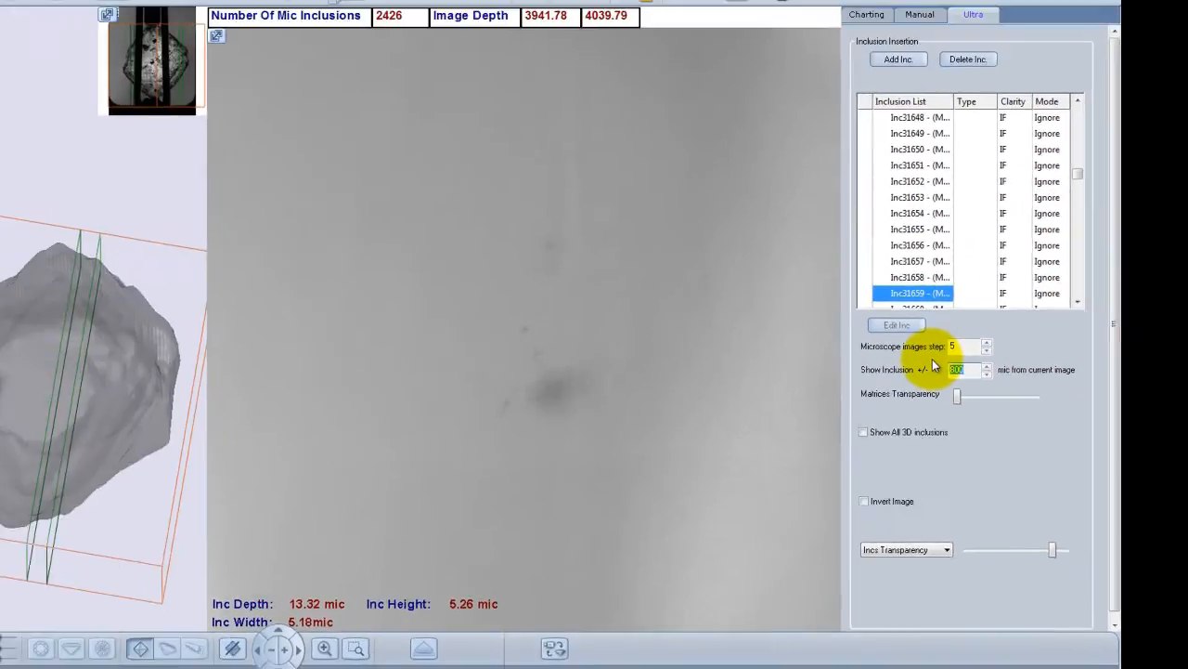
type("500")
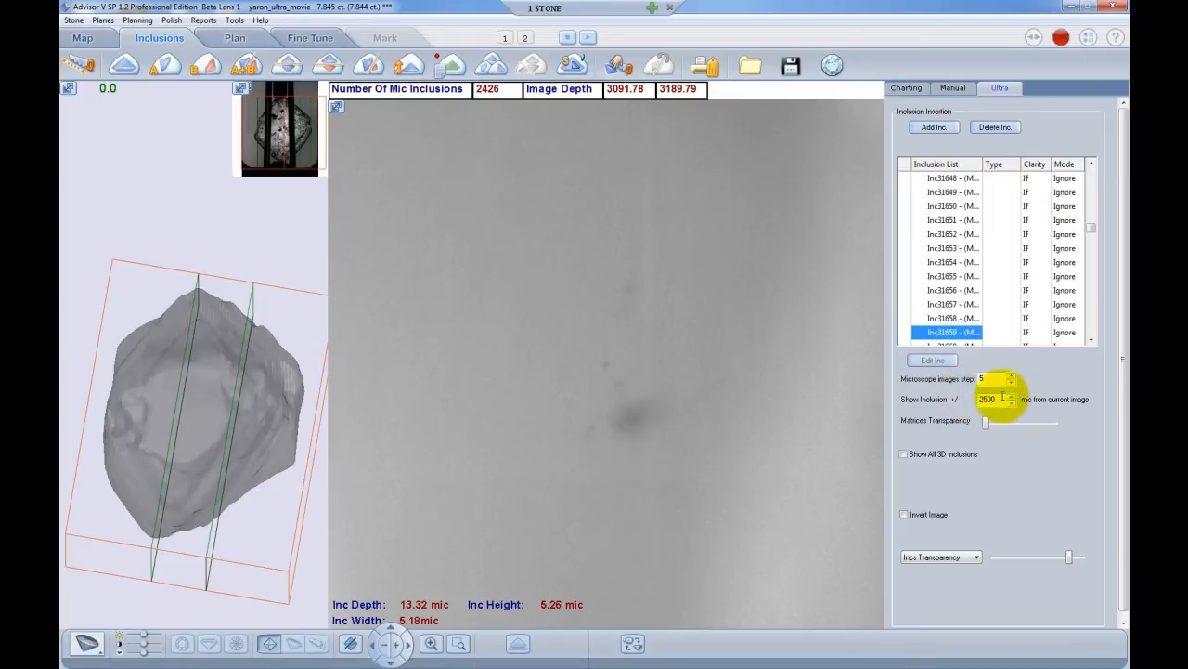
Step: Set the inclusion display distance to +/- 1000 mic from the current image and toggle the inclusion overlay
double_click(1001, 398)
type("1000")
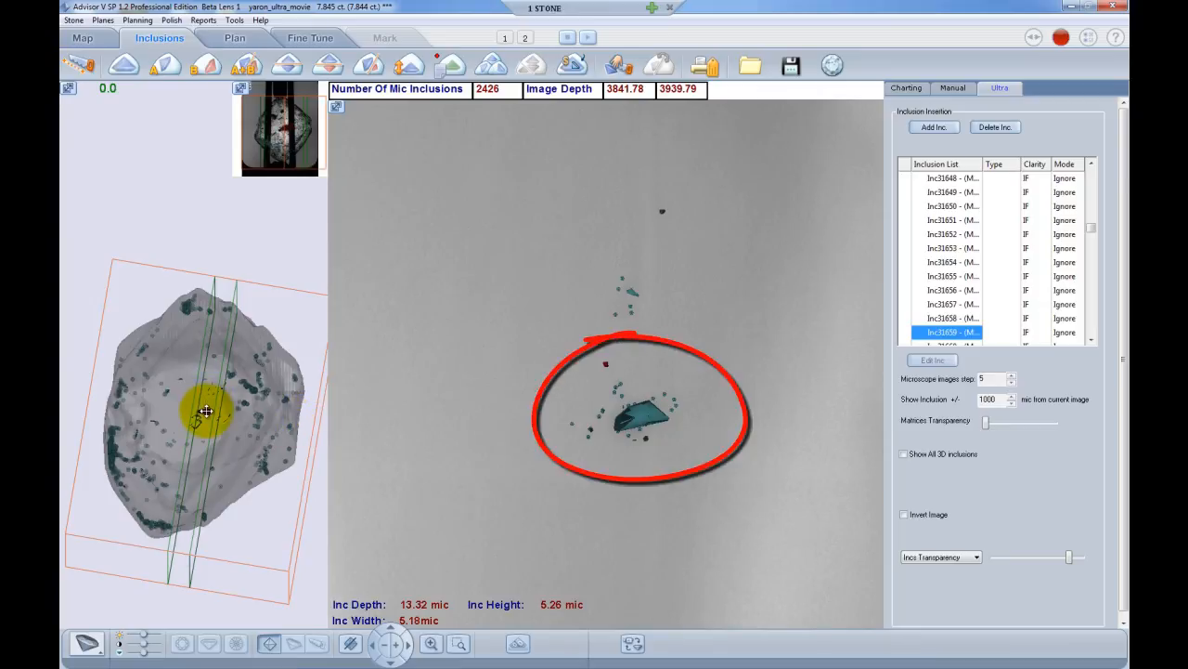
key("i")
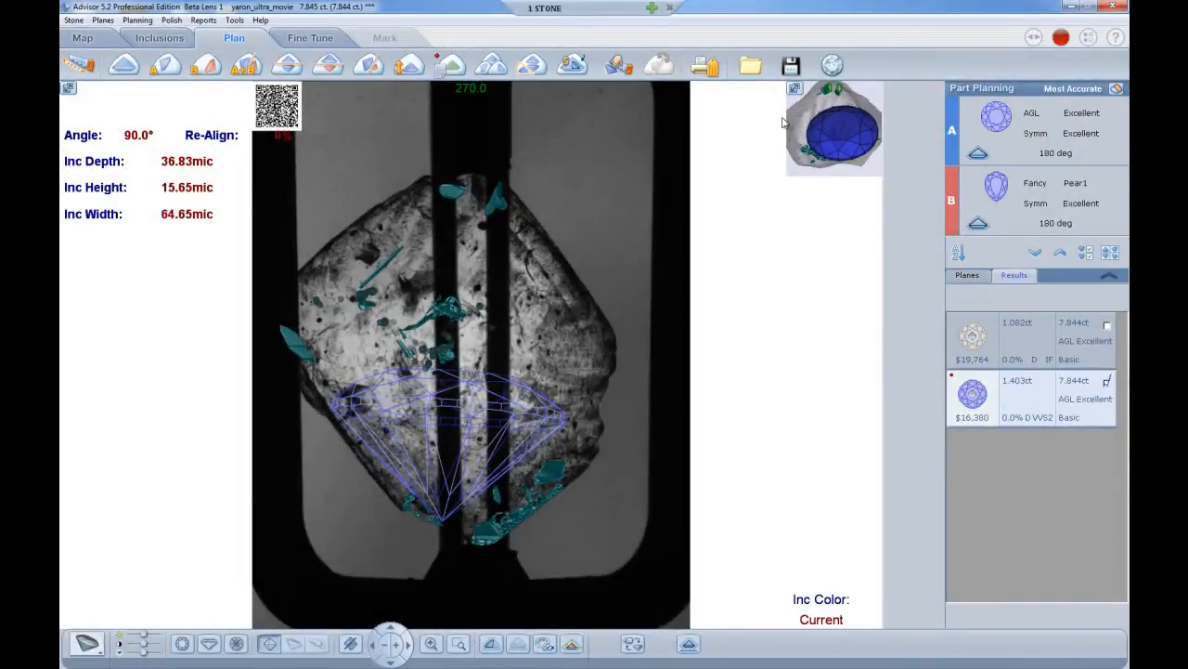
Step: Swap the 3D model into the main plan view and rotate it to inspect the 1.403 ct polish
left_click(796, 91)
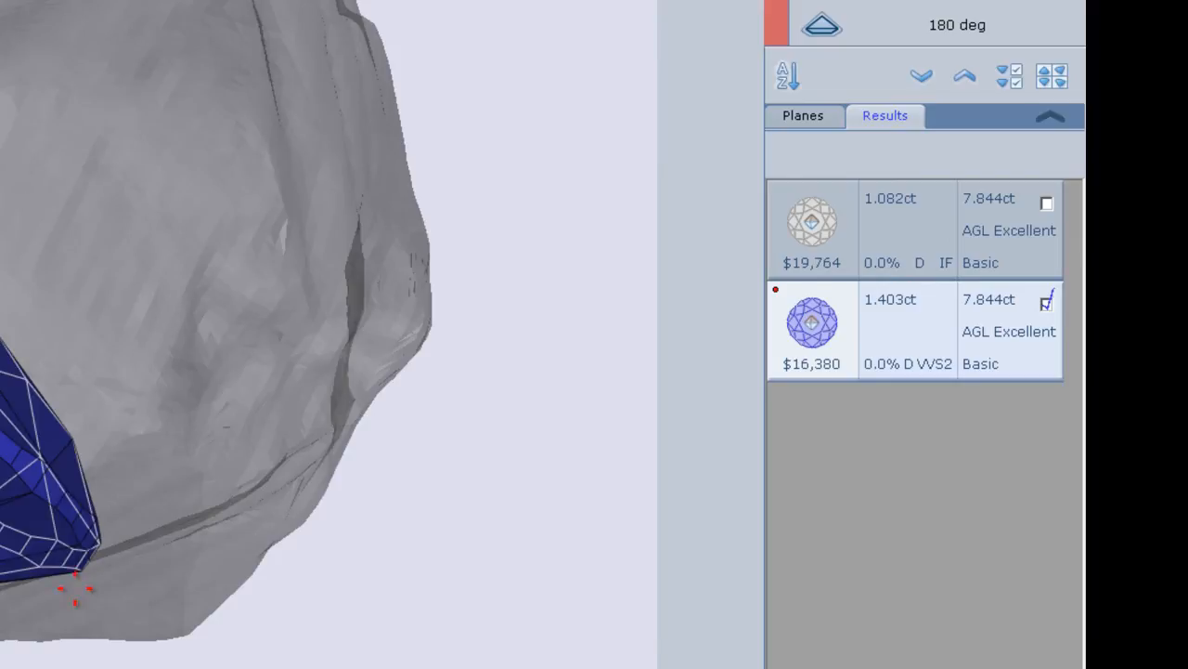
left_click_drag(93, 558, 62, 564)
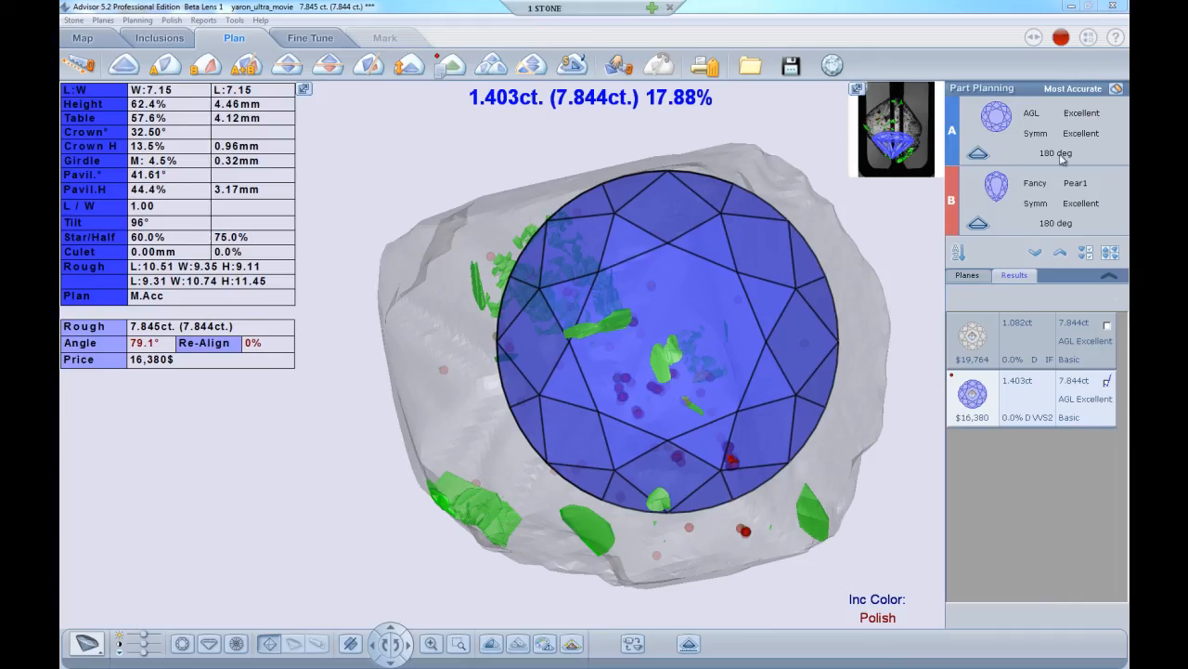
Step: Set the inclusion options to show halos on Galaxy inclusions under 25 mic, and apply the options
left_click(1088, 37)
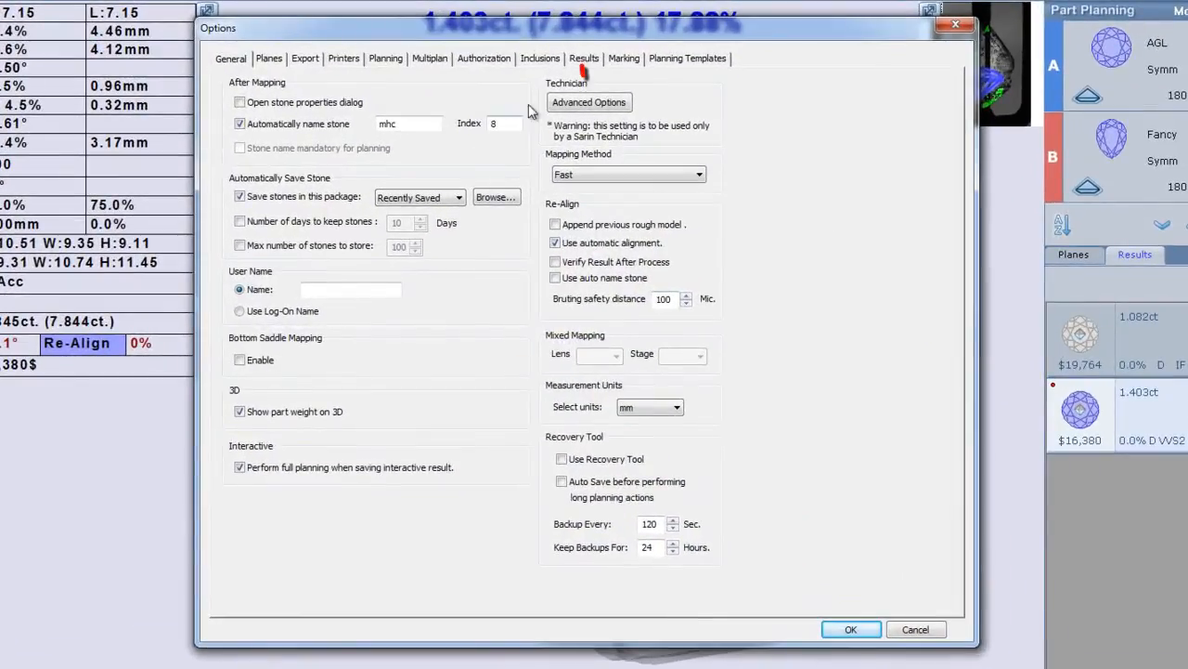
left_click(540, 58)
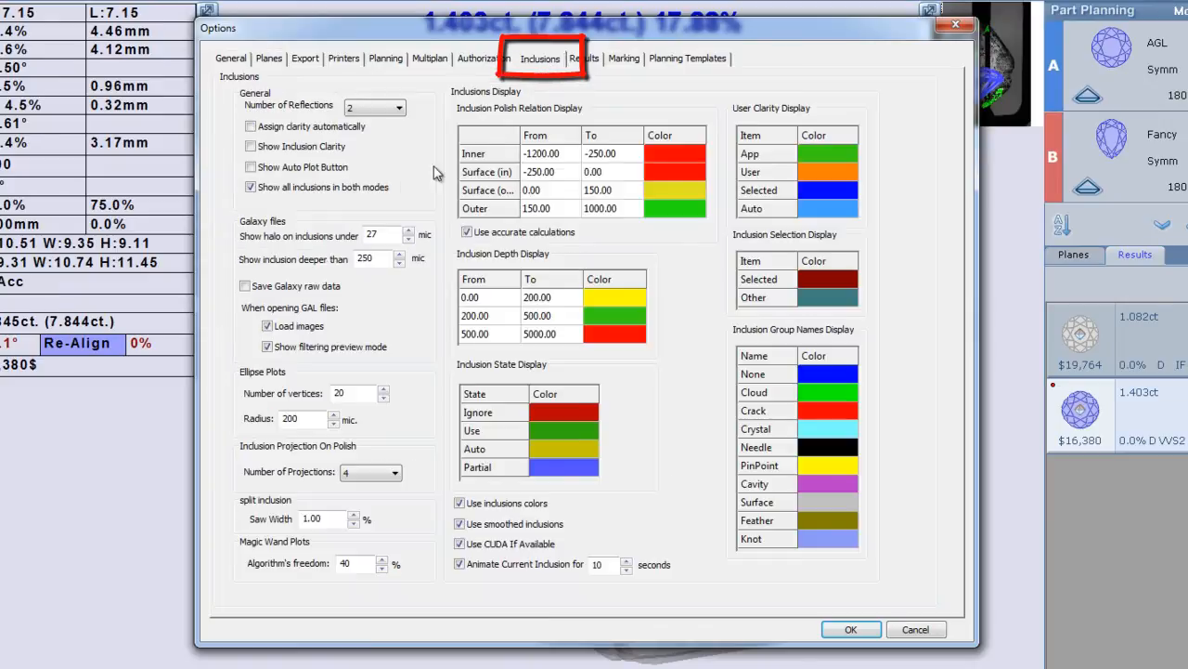
left_click_drag(377, 233, 362, 233)
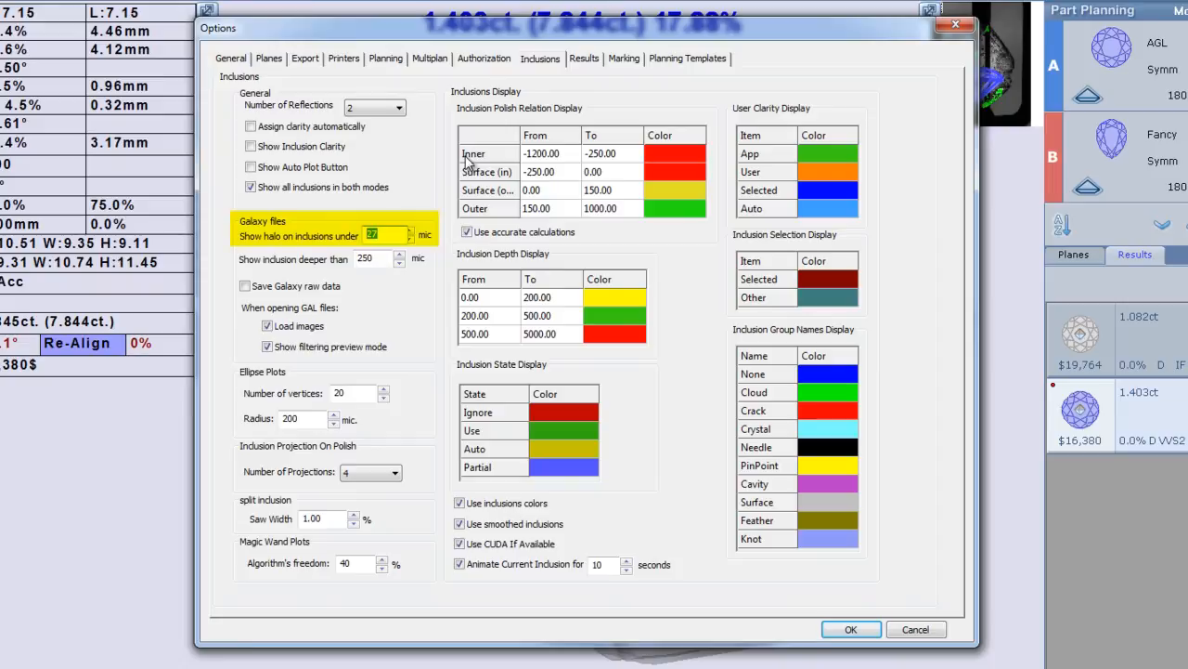
type("25")
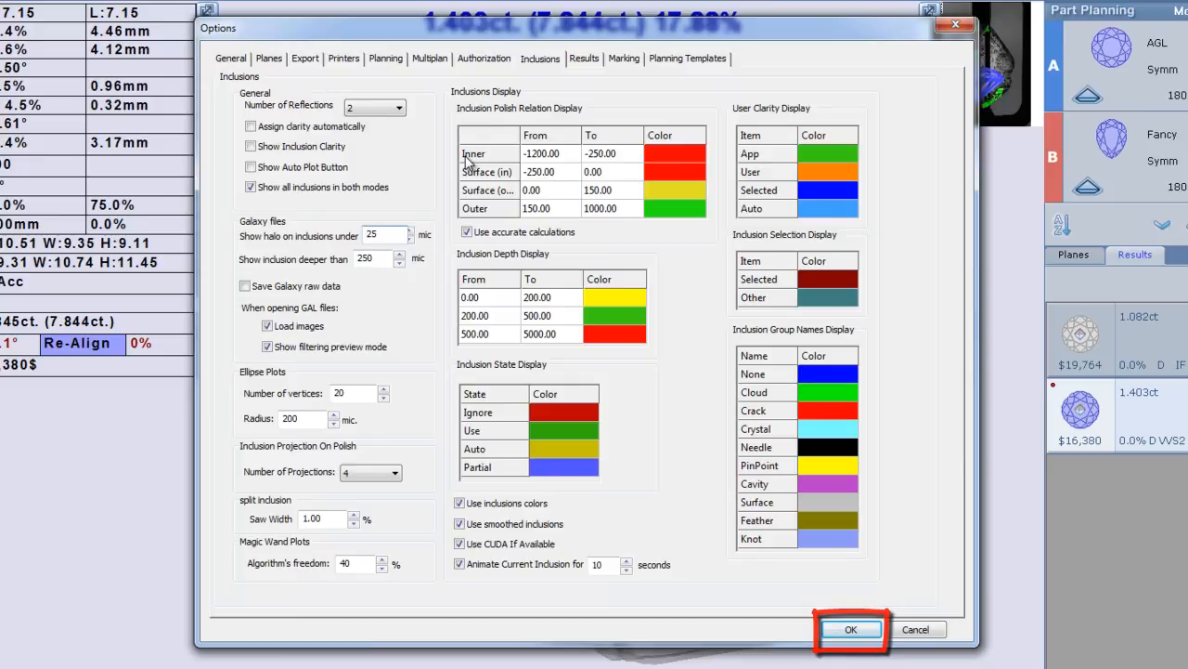
left_click(845, 633)
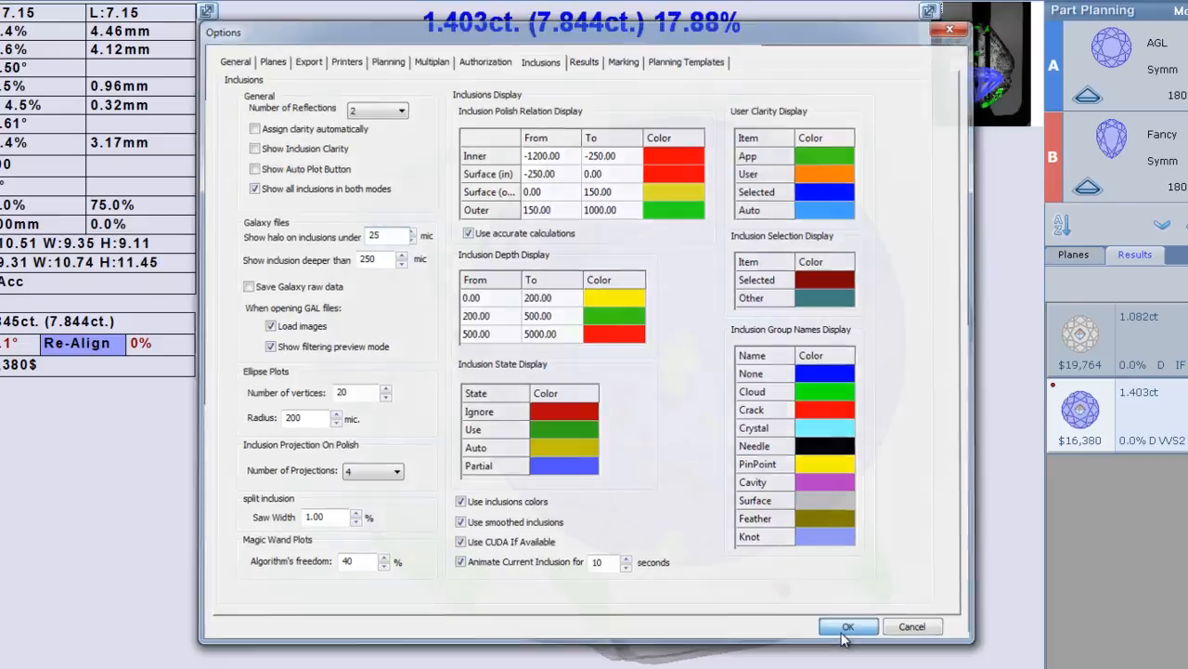